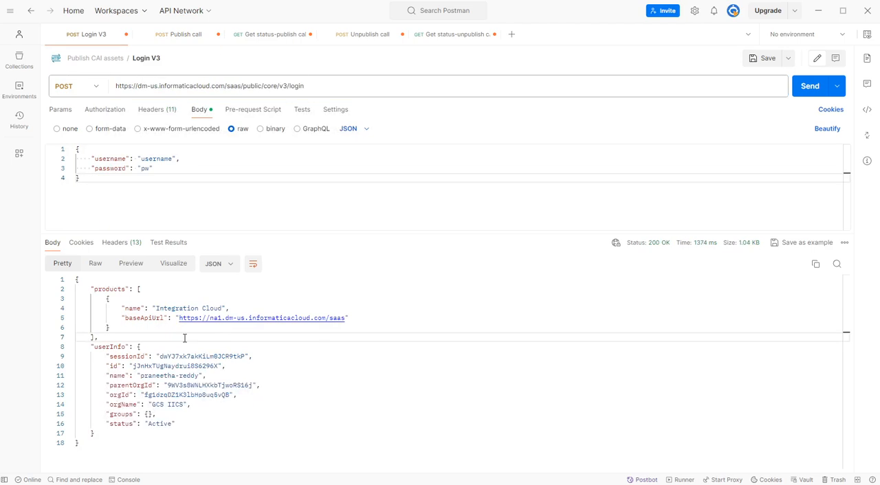
# Compare the baseApiUrl in the Login V3 response with the host part of the Publish call's request URL
pyautogui.moveTo(179, 319); pyautogui.dragTo(346, 321)
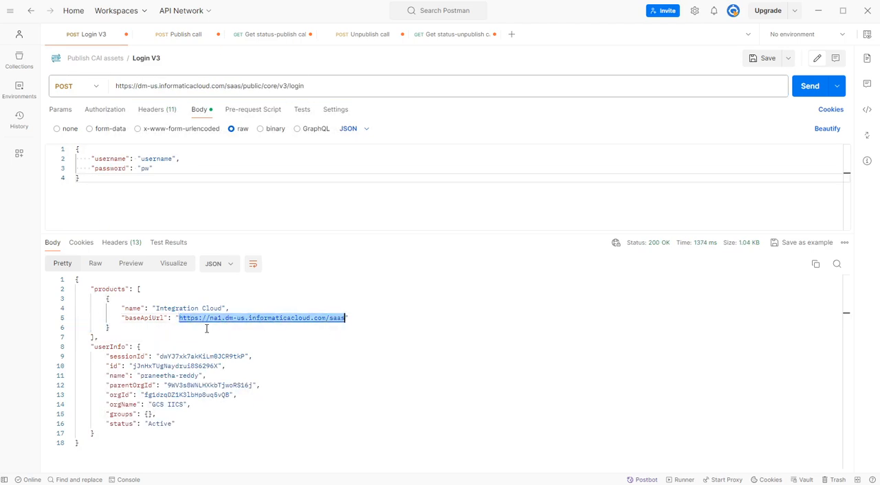
pyautogui.click(167, 34)
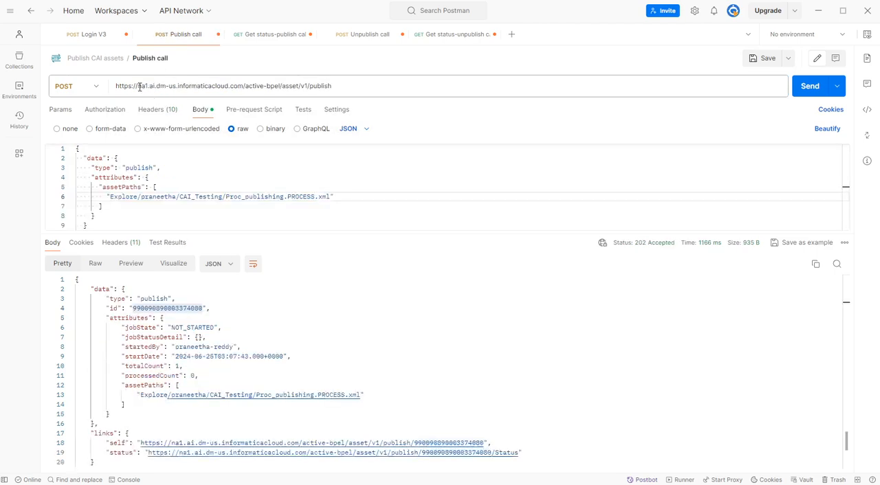
pyautogui.doubleClick(140, 86)
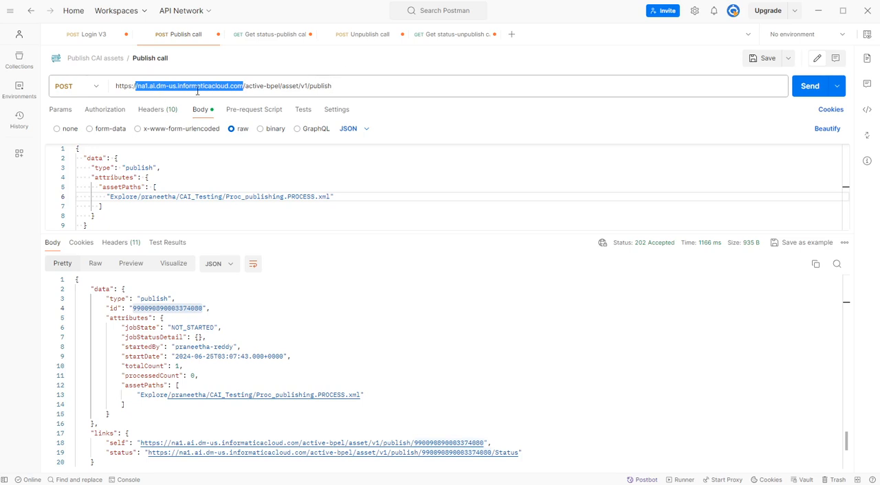
pyautogui.click(93, 32)
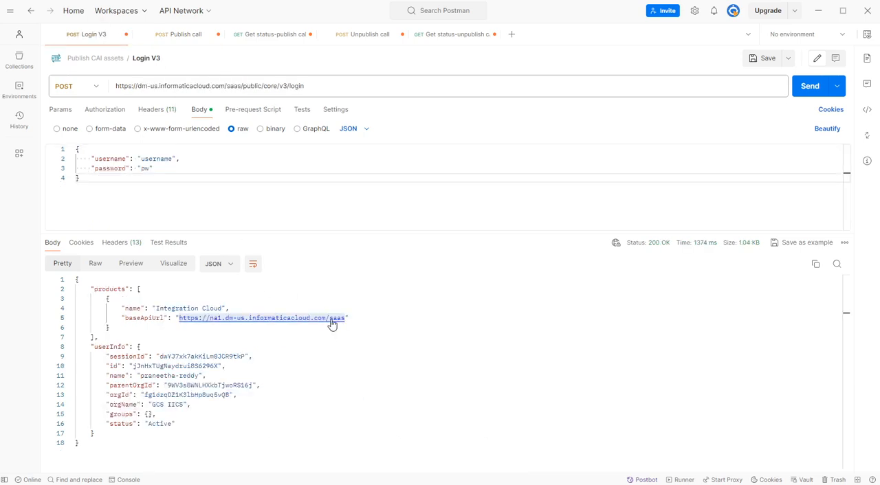
pyautogui.click(175, 39)
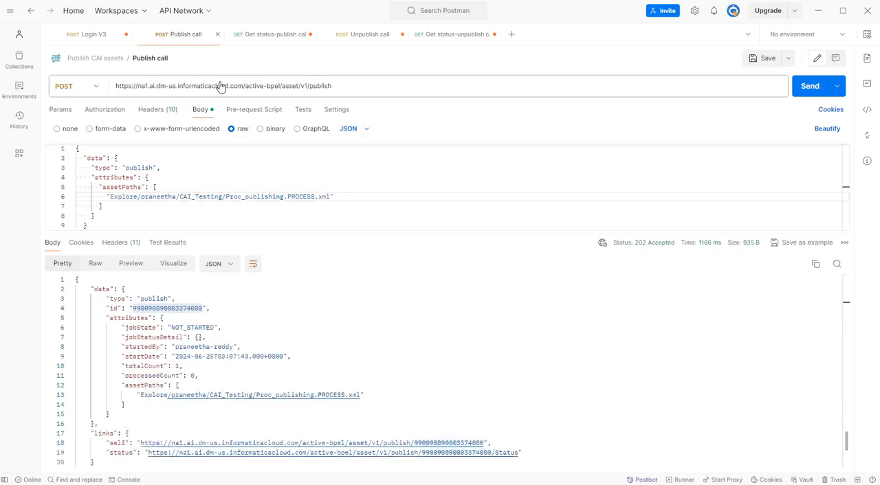
pyautogui.doubleClick(245, 85)
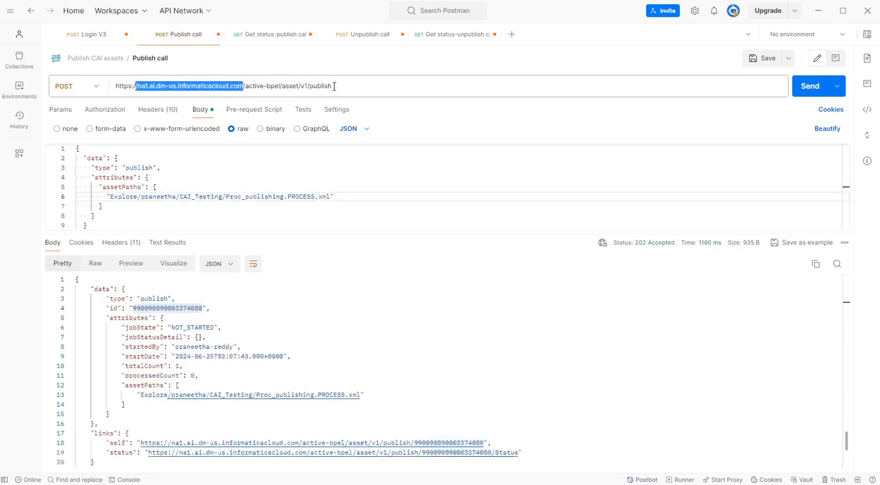
pyautogui.click(368, 88)
# Examine the publish type and the Proc_publishing.PROCESS.xml asset path in the Publish call's request body
pyautogui.click(378, 214)
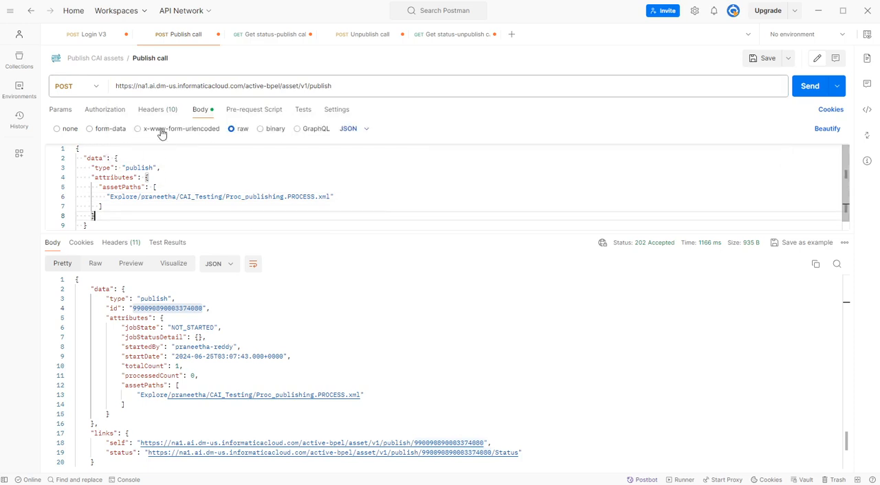
pyautogui.moveTo(126, 168); pyautogui.dragTo(152, 168)
pyautogui.moveTo(112, 198); pyautogui.dragTo(331, 198)
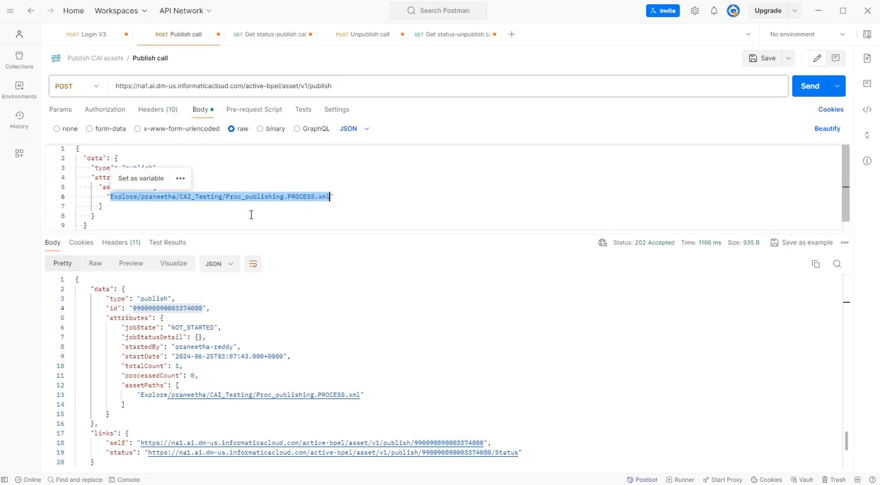
pyautogui.click(214, 217)
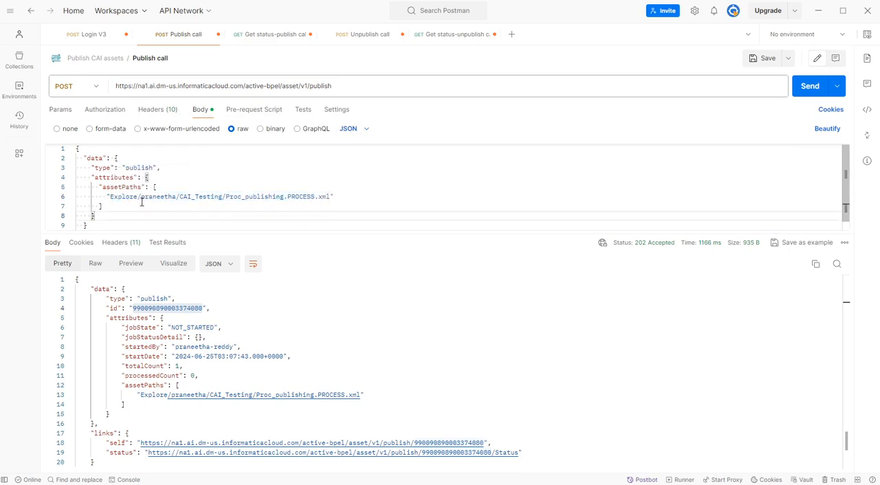
pyautogui.moveTo(110, 197); pyautogui.dragTo(313, 197)
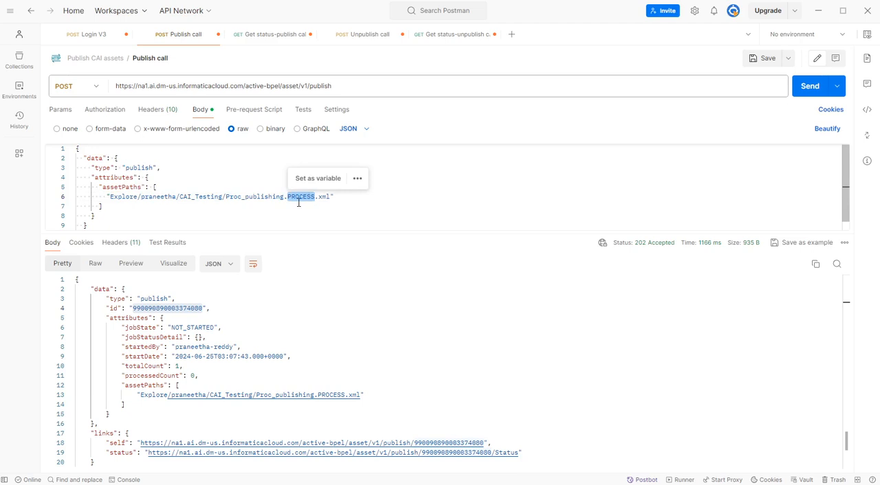
pyautogui.click(336, 203)
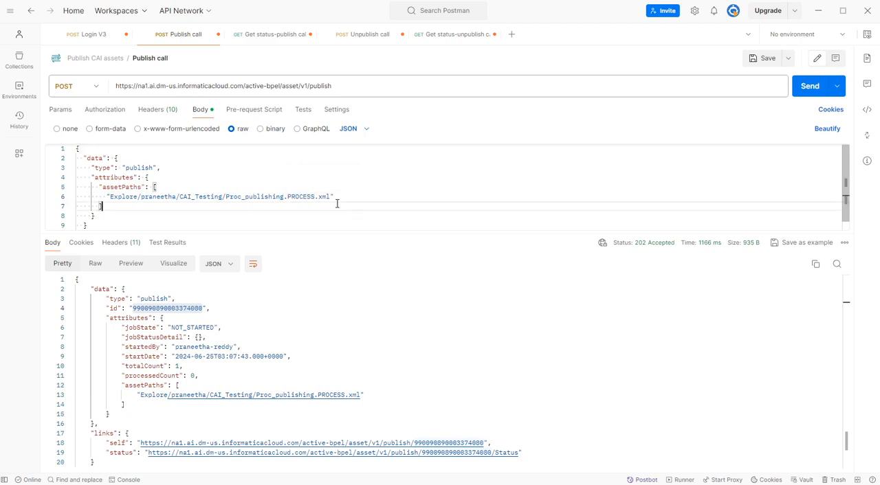
# Replace the Publish call's INFA-SESSION-ID header value with the session ID from the login response and send the request
pyautogui.click(163, 111)
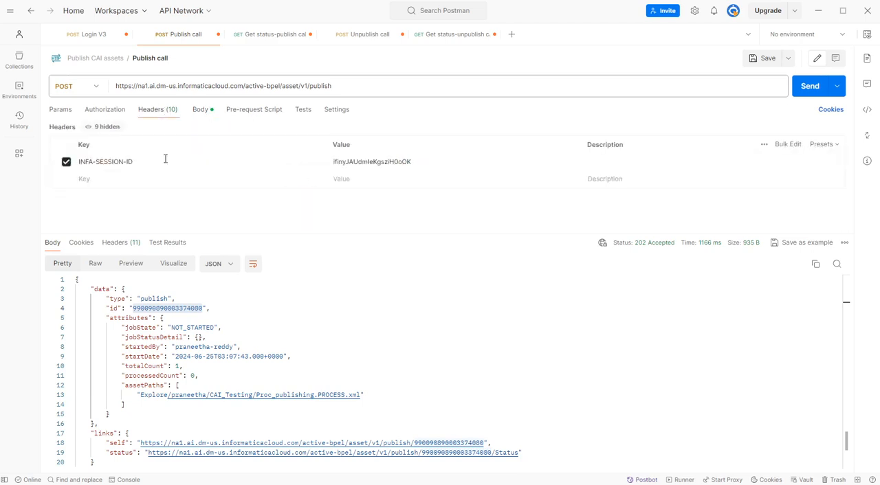
pyautogui.doubleClick(380, 162)
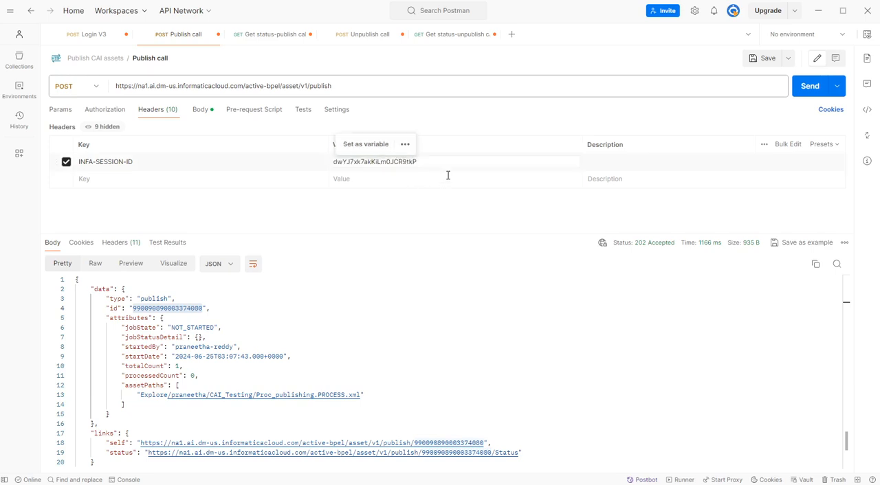
pyautogui.click(805, 86)
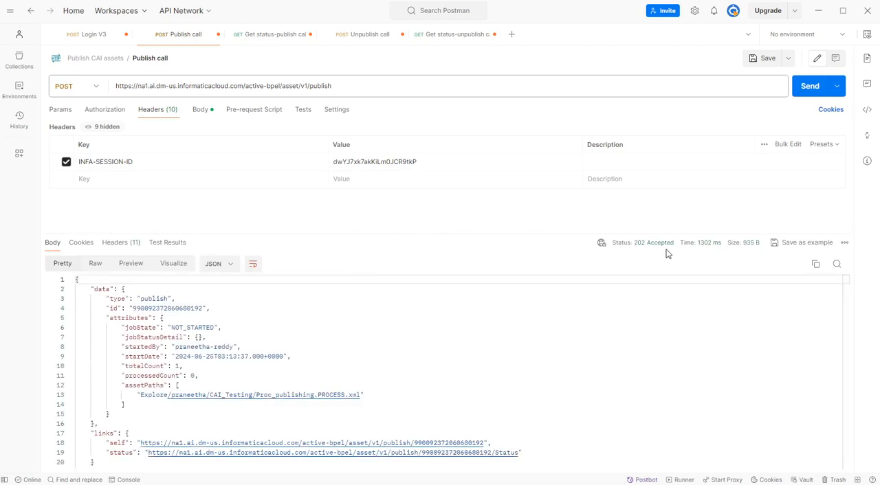
# Copy the job ID from the publish response into the Get status-publish call's URL and send the request
pyautogui.moveTo(646, 245)
pyautogui.doubleClick(179, 308)
pyautogui.hotkey('ctrl', 'c')
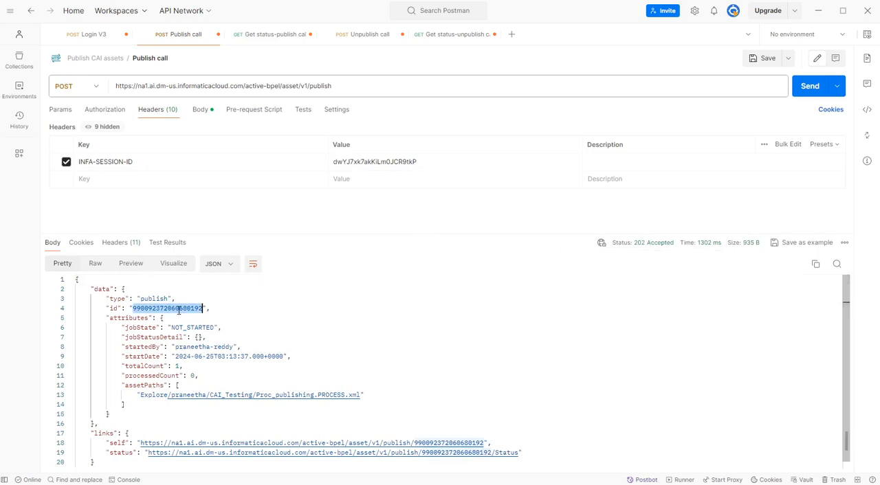
pyautogui.click(254, 41)
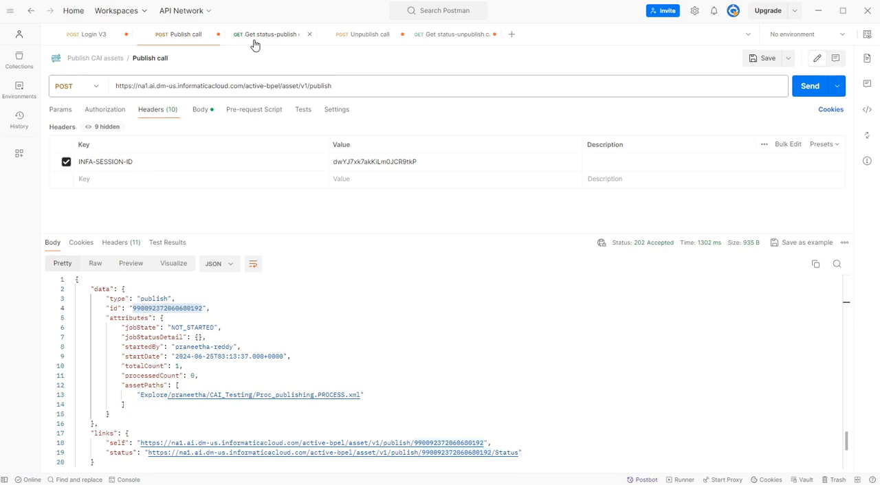
pyautogui.doubleClick(360, 90)
pyautogui.hotkey('ctrl', 'v')
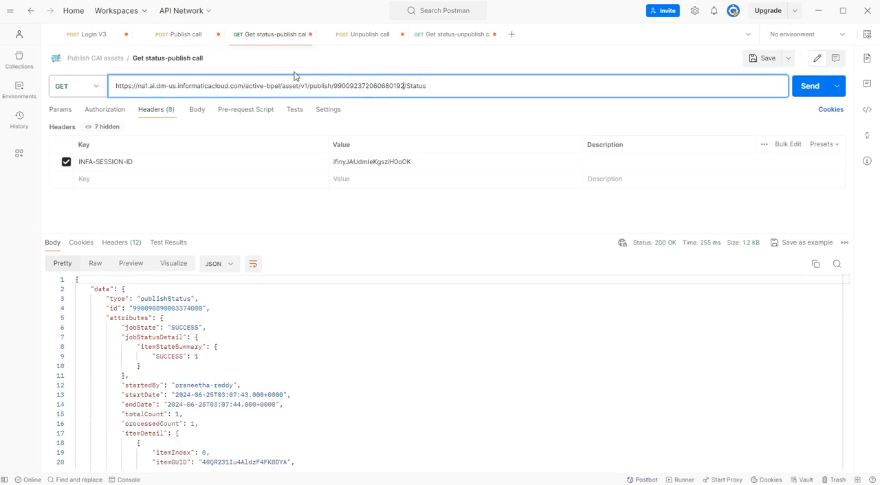
pyautogui.hotkey('ctrl', 'shift', 'Tab')
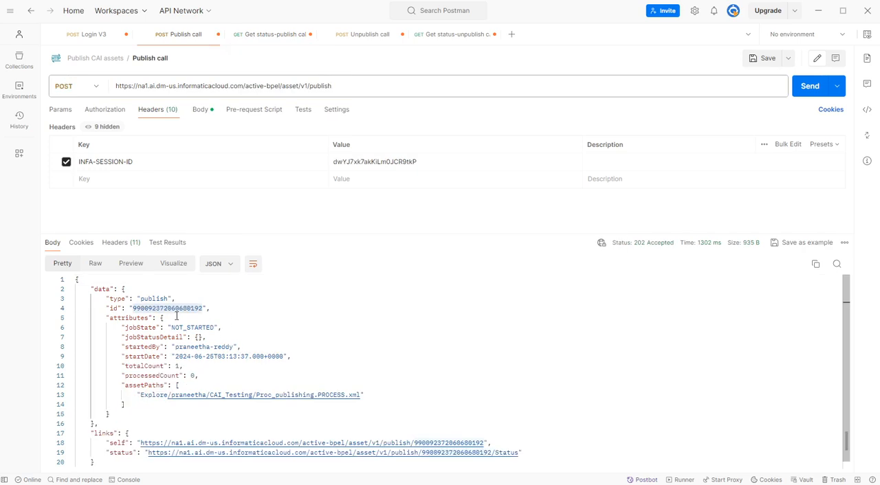
pyautogui.click(259, 38)
pyautogui.click(811, 86)
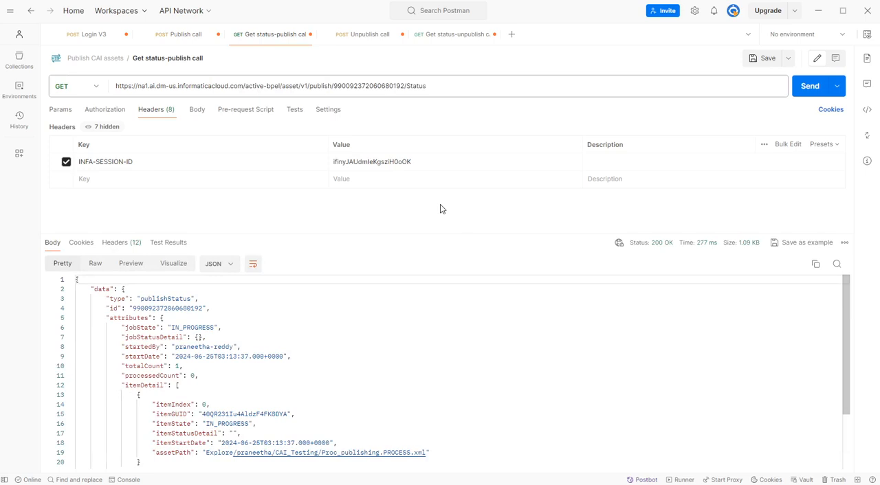
# Paste the current session ID into the Get status-publish call's INFA-SESSION-ID header and resend the request several times to refresh the job state
pyautogui.doubleClick(373, 161)
pyautogui.press('super+v')
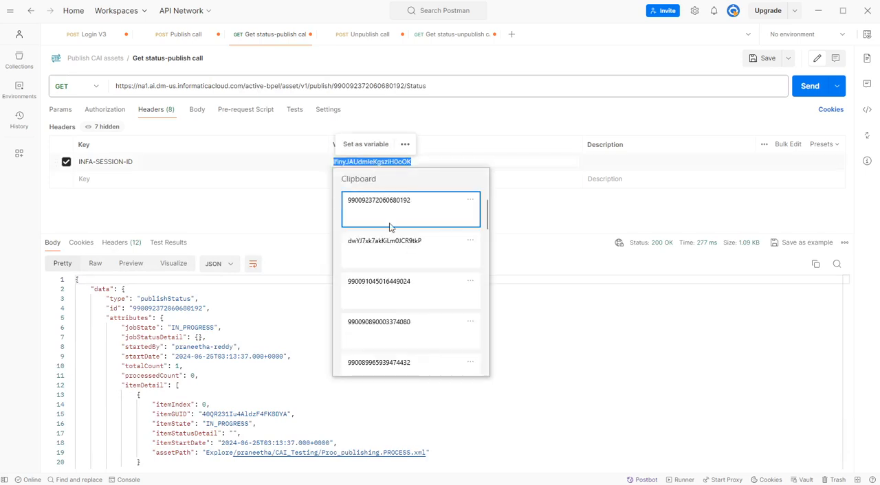
pyautogui.click(390, 251)
pyautogui.click(809, 98)
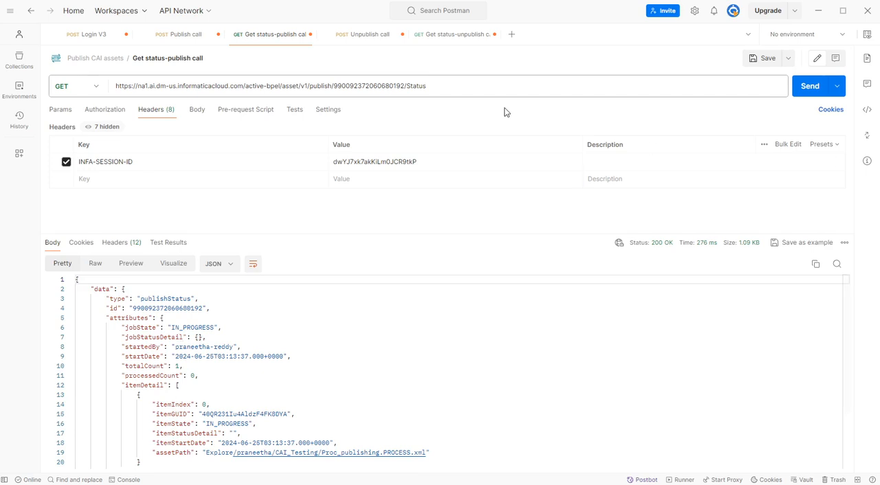
pyautogui.click(810, 97)
pyautogui.click(810, 97)
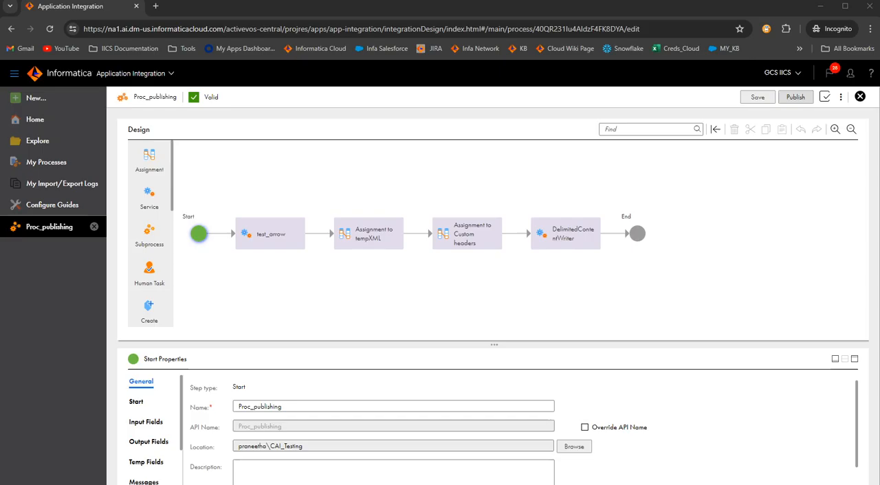
# Switch to Informatica Application Integration, reopen the Proc_publishing process and check its publication status in its properties detail
pyautogui.click(94, 226)
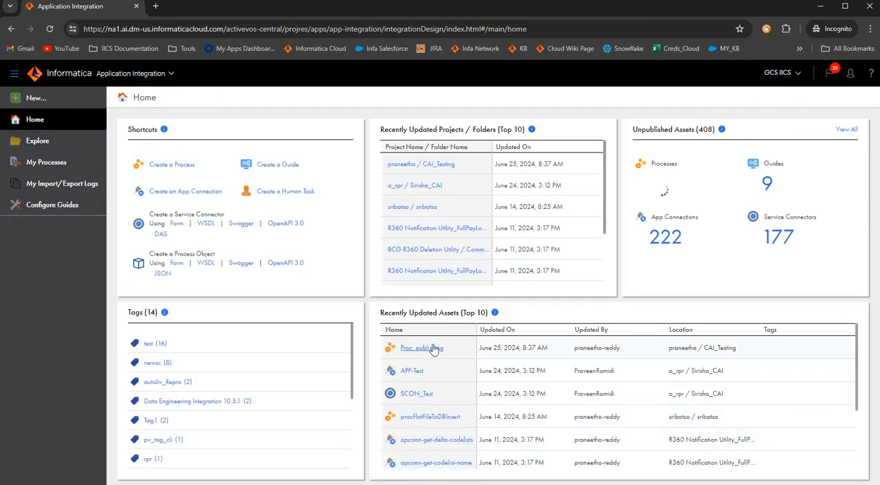
pyautogui.click(432, 349)
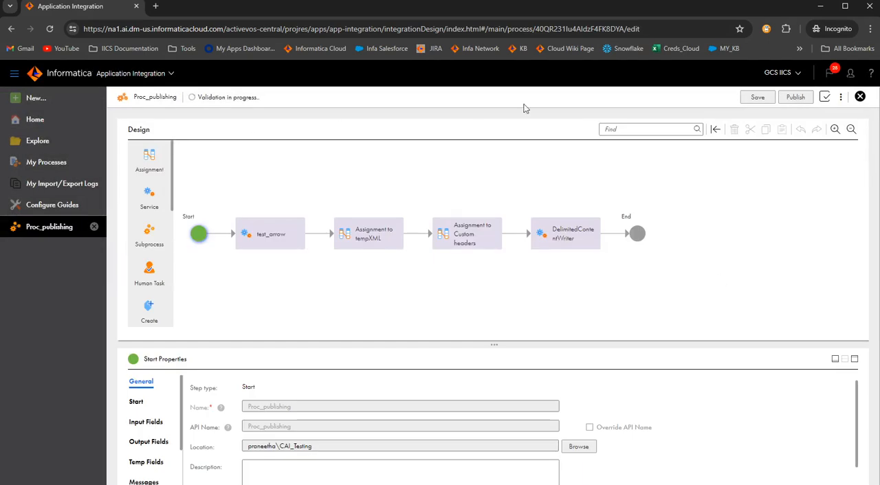
pyautogui.click(839, 98)
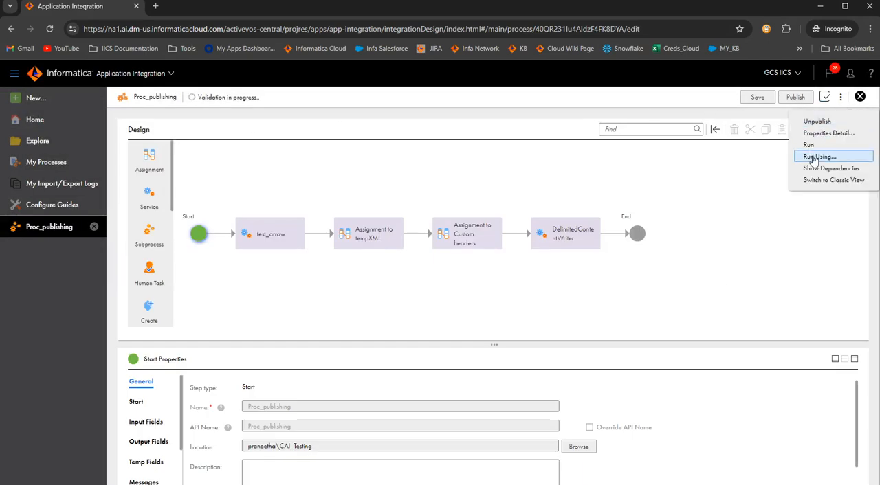
pyautogui.click(819, 132)
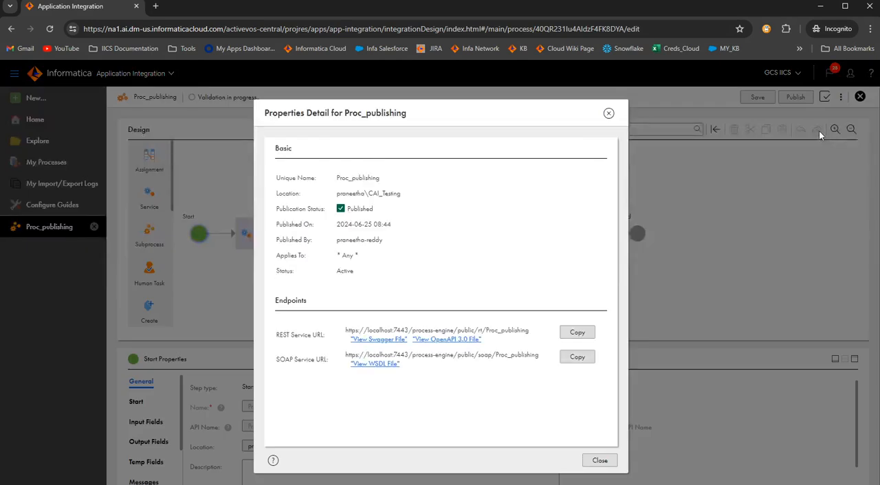
pyautogui.moveTo(382, 212); pyautogui.dragTo(334, 213)
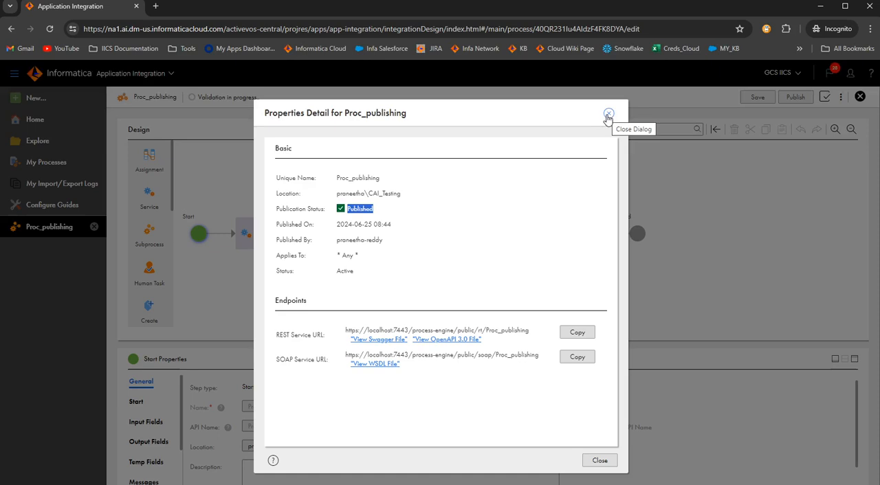
pyautogui.click(609, 115)
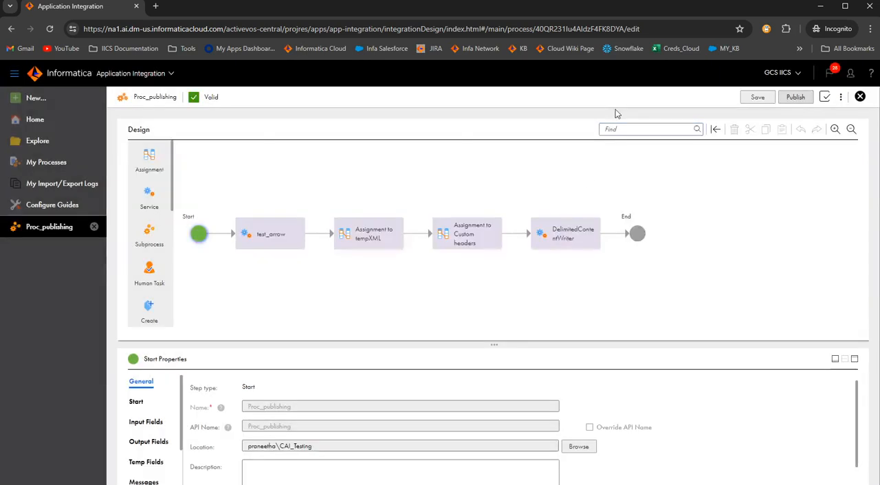
# Switch back to Postman and replace the Unpublish call's INFA-SESSION-ID header value with the current session ID
pyautogui.hotkey('alt', 'Tab')
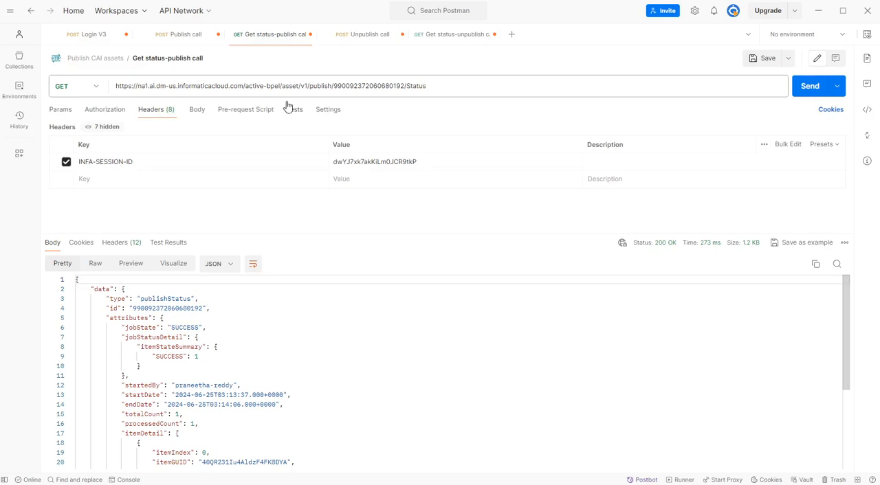
pyautogui.click(355, 40)
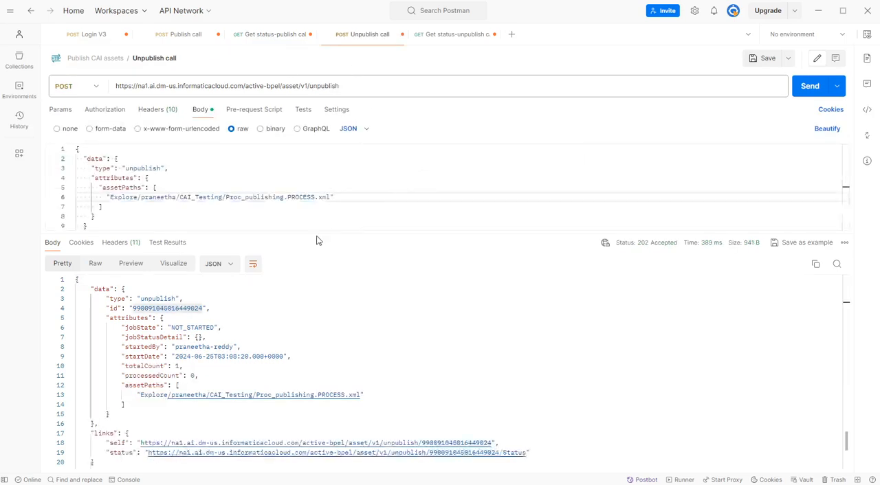
pyautogui.click(157, 109)
pyautogui.doubleClick(376, 162)
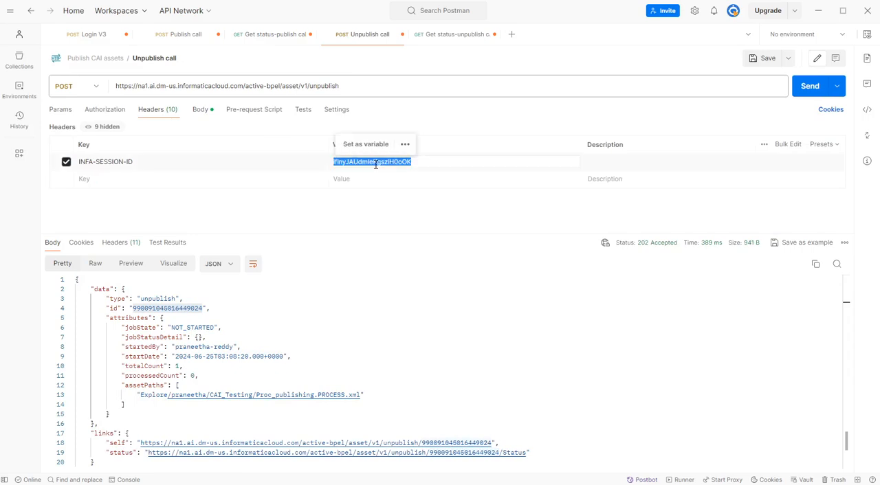
pyautogui.press('super+v')
pyautogui.click(385, 234)
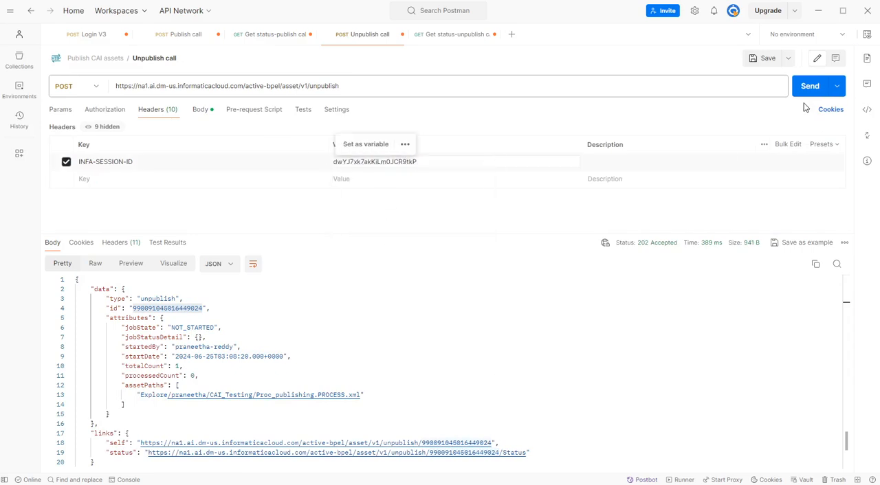
# Review the unpublish endpoint in the Unpublish call's URL and the unpublish type in its request body
pyautogui.click(213, 110)
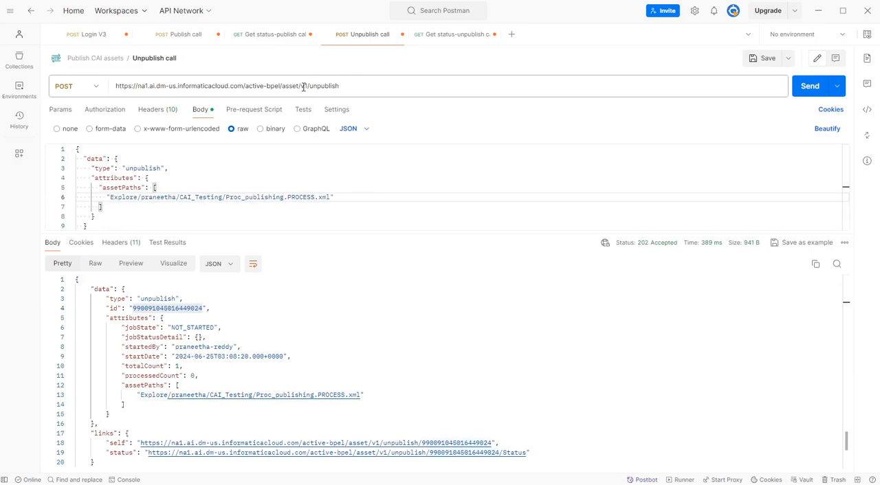
pyautogui.moveTo(309, 86); pyautogui.dragTo(337, 86)
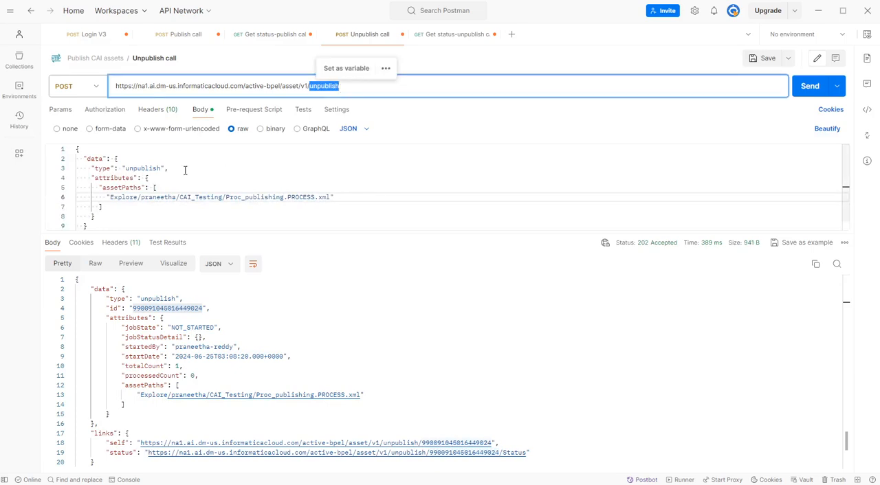
pyautogui.moveTo(125, 168); pyautogui.dragTo(161, 168)
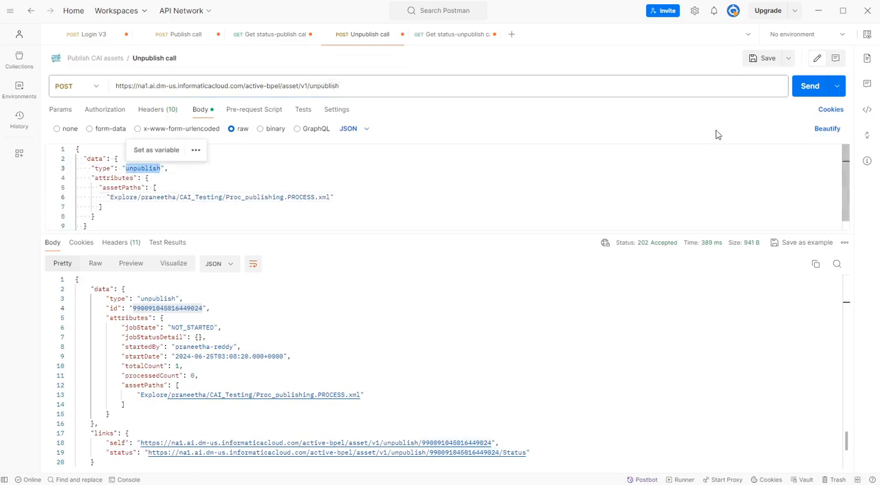
# Send the Unpublish call and replace the job ID in the Get status-unpublish call's URL with the newly returned one
pyautogui.click(802, 86)
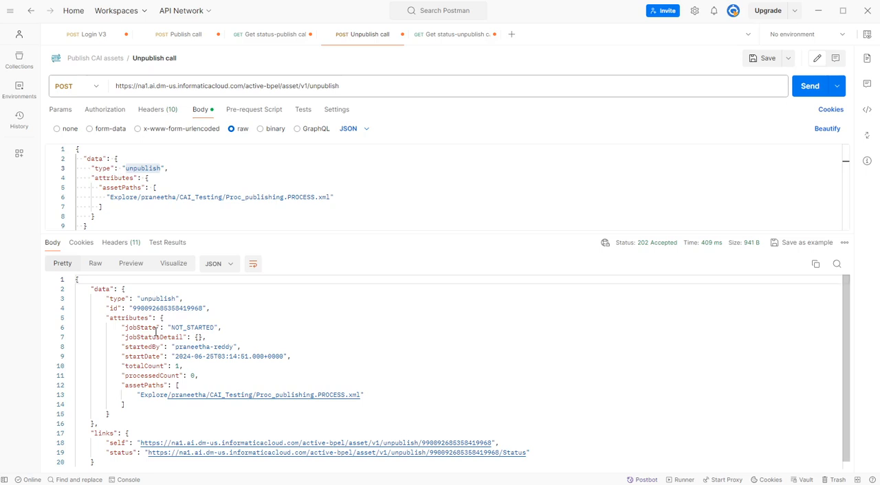
pyautogui.doubleClick(180, 309)
pyautogui.hotkey('ctrl', 'c')
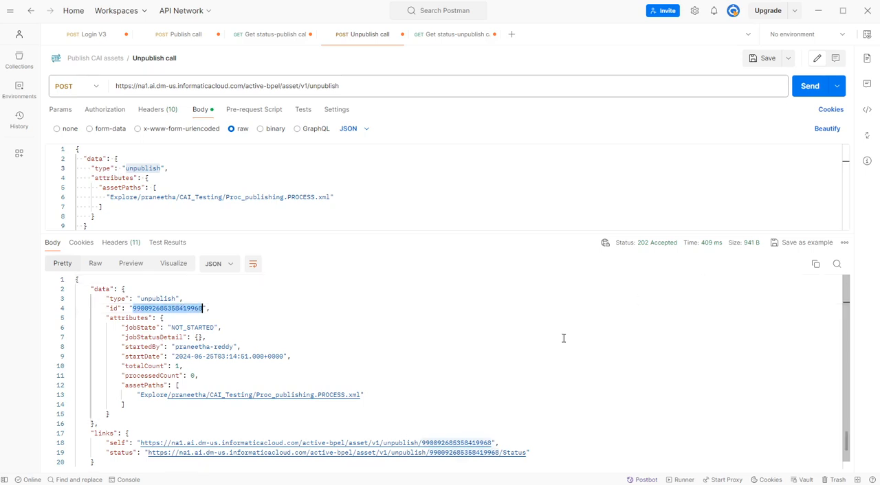
pyautogui.click(448, 34)
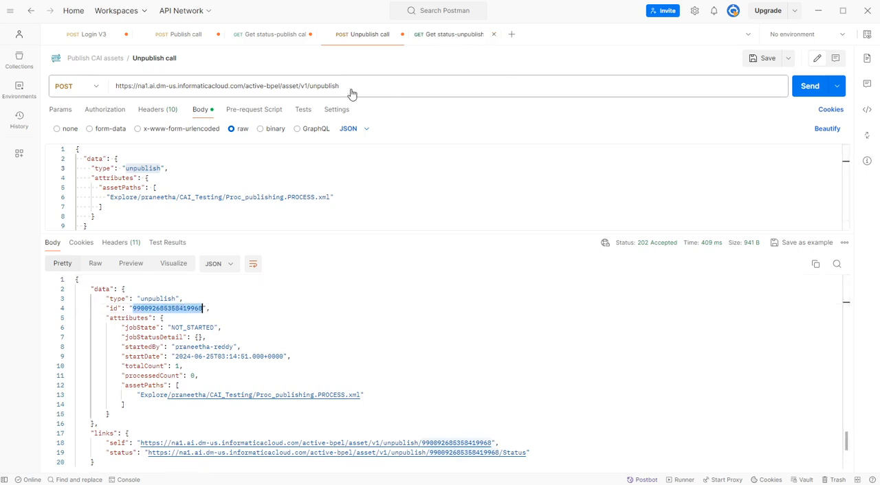
pyautogui.doubleClick(361, 86)
pyautogui.hotkey('ctrl', 'v')
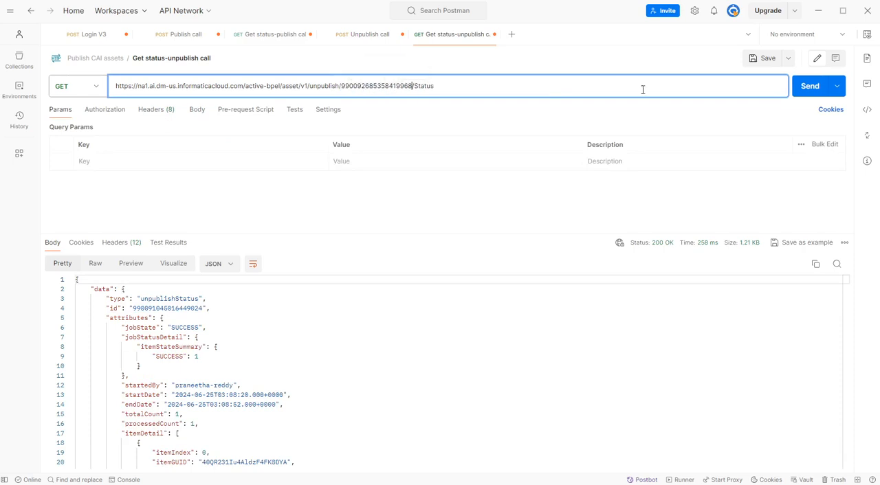
# Replace the INFA-SESSION-ID header value in the Get status-unpublish call with the current session ID
pyautogui.click(170, 111)
pyautogui.doubleClick(358, 162)
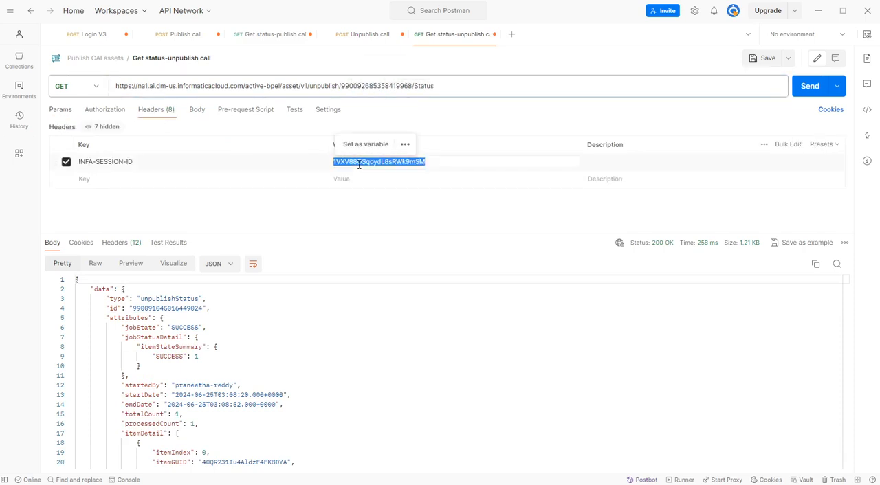
pyautogui.press('super+v')
pyautogui.click(385, 289)
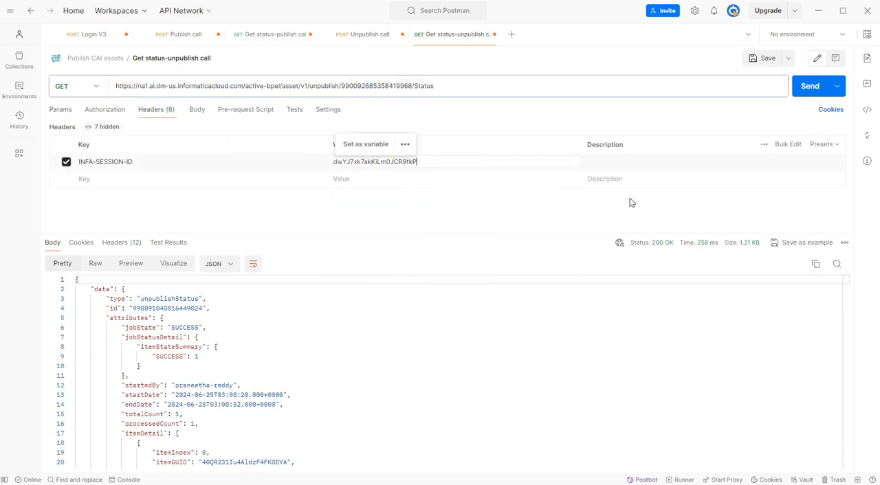
# Send the Get status-unpublish call repeatedly to refresh the unpublish job and check its jobState value
pyautogui.click(808, 88)
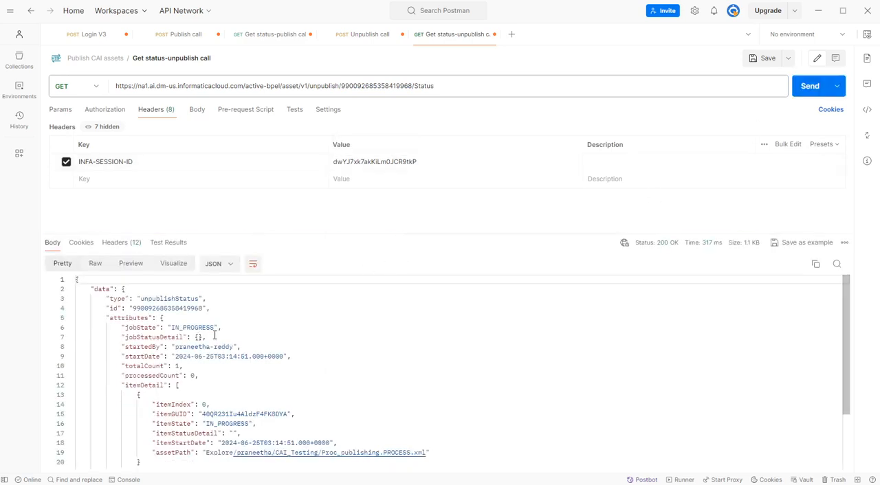
pyautogui.click(809, 87)
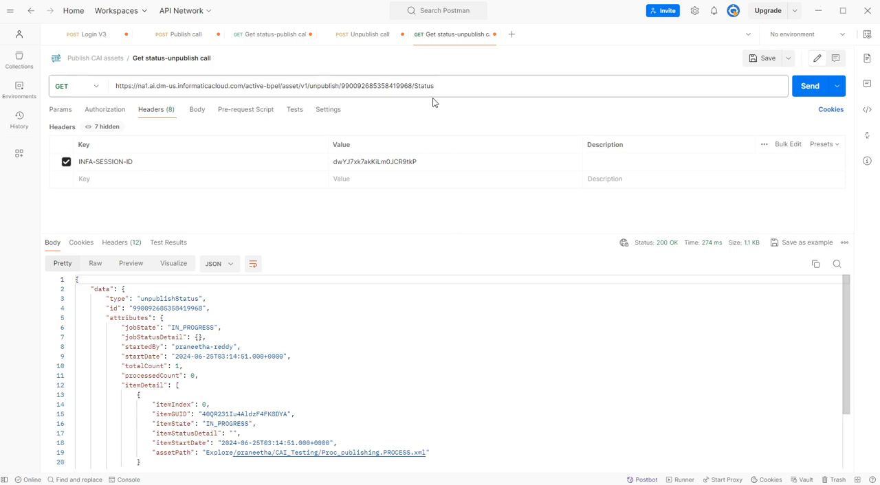
pyautogui.moveTo(667, 247)
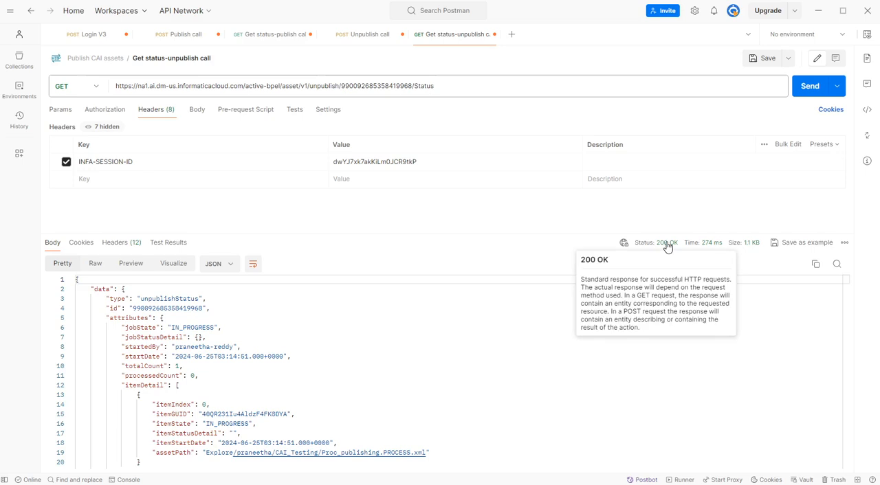
pyautogui.click(800, 91)
pyautogui.doubleClick(184, 327)
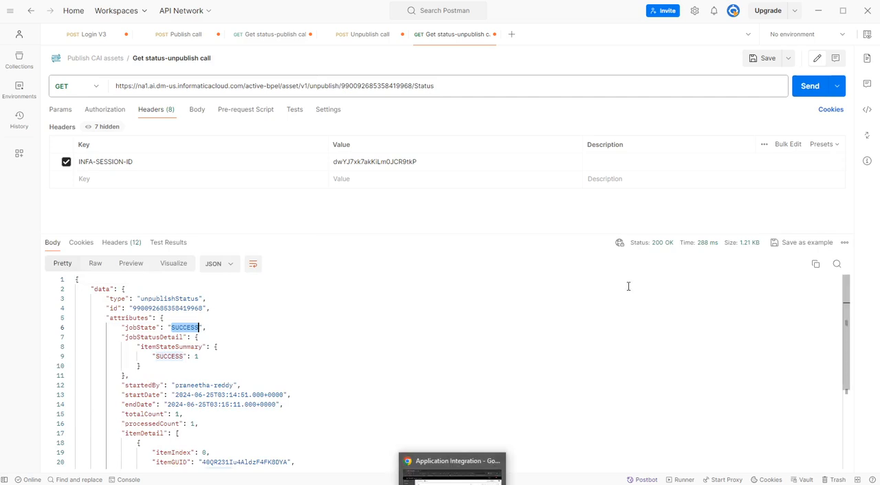
# Switch to Informatica Application Integration, close and reopen the Proc_publishing process, and check its publication status in its properties detail
pyautogui.click(452, 479)
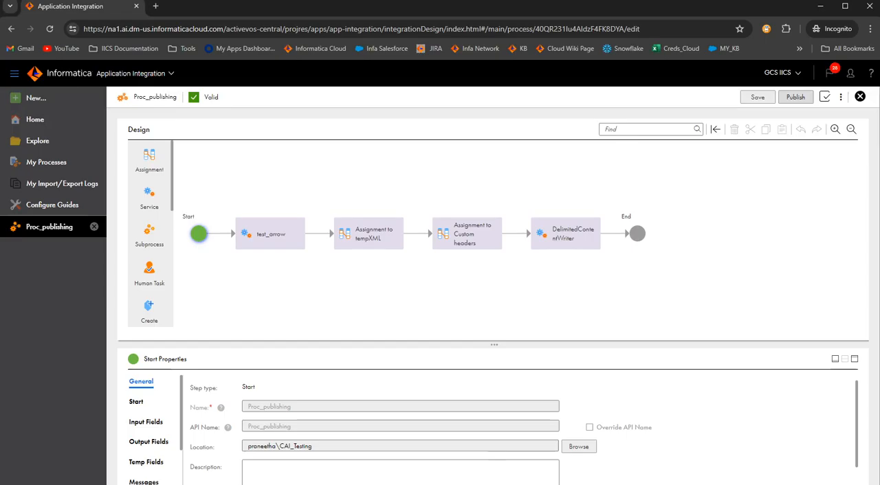
pyautogui.click(94, 227)
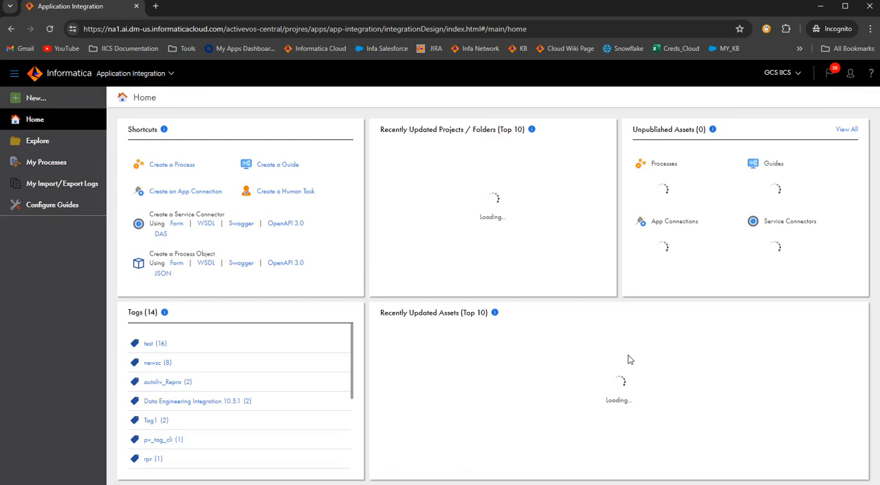
pyautogui.click(431, 352)
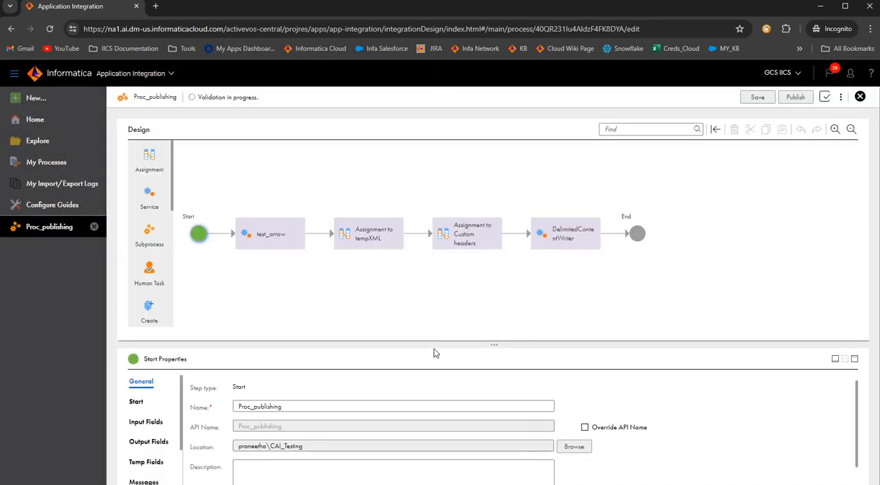
pyautogui.click(842, 96)
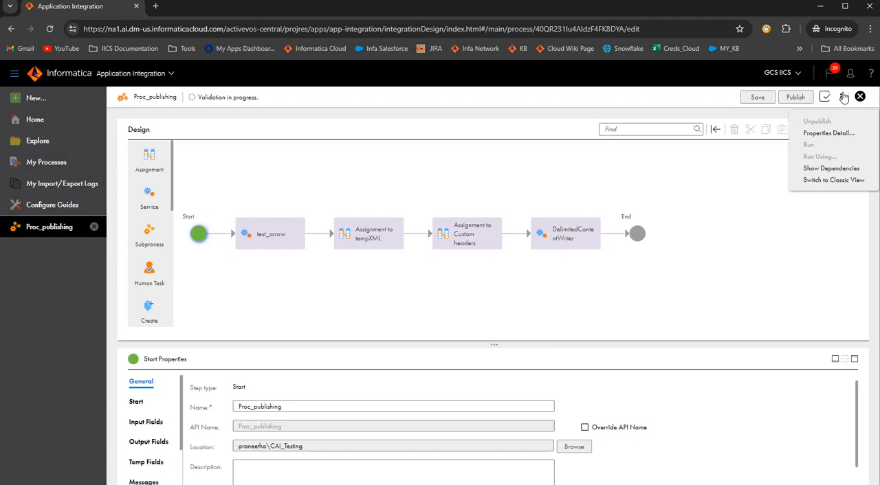
pyautogui.click(823, 135)
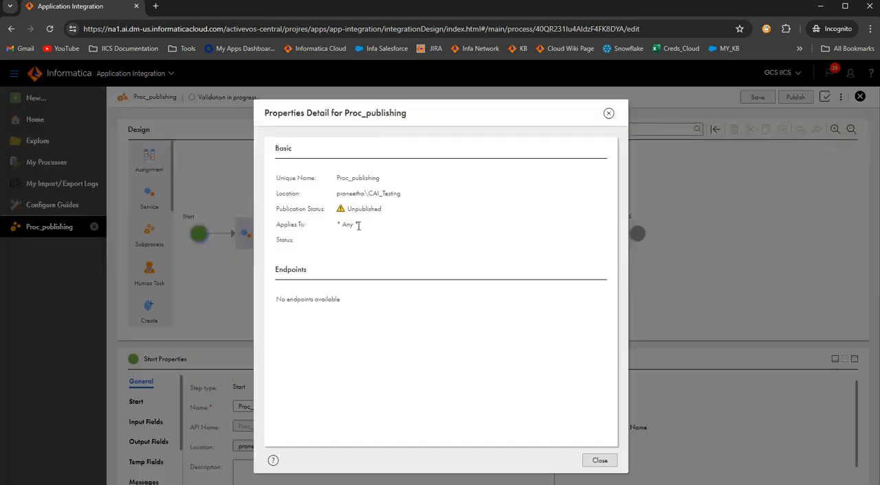
pyautogui.moveTo(380, 208); pyautogui.dragTo(339, 212)
# Switch back to Postman and try adding a line for another asset below the Proc_publishing path in the Publish call's assetPaths list
pyautogui.hotkey('alt', 'Tab')
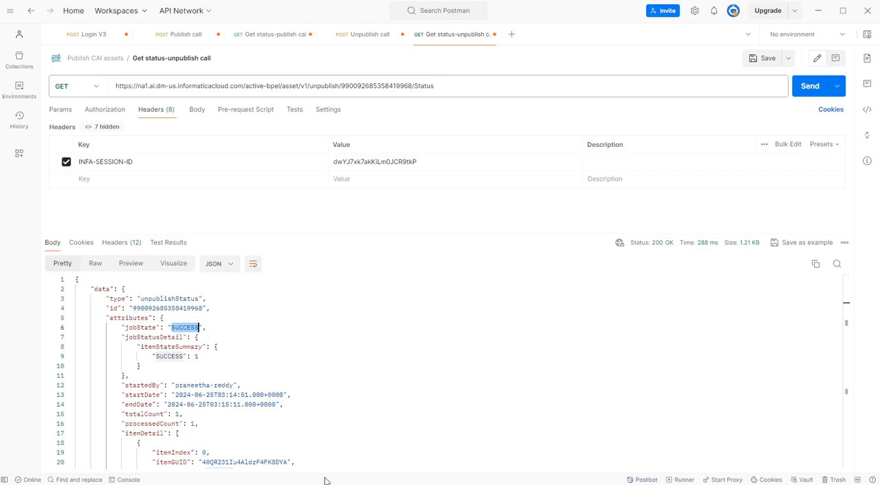
pyautogui.click(170, 35)
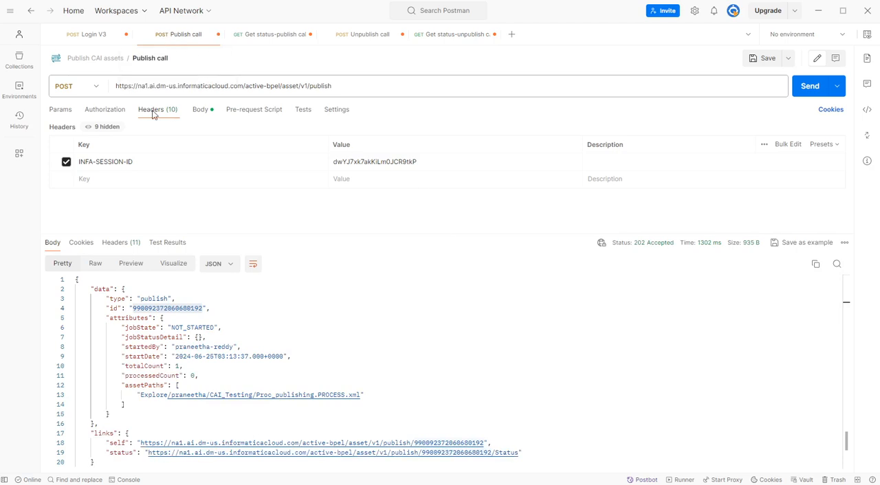
pyautogui.click(210, 111)
pyautogui.click(342, 196)
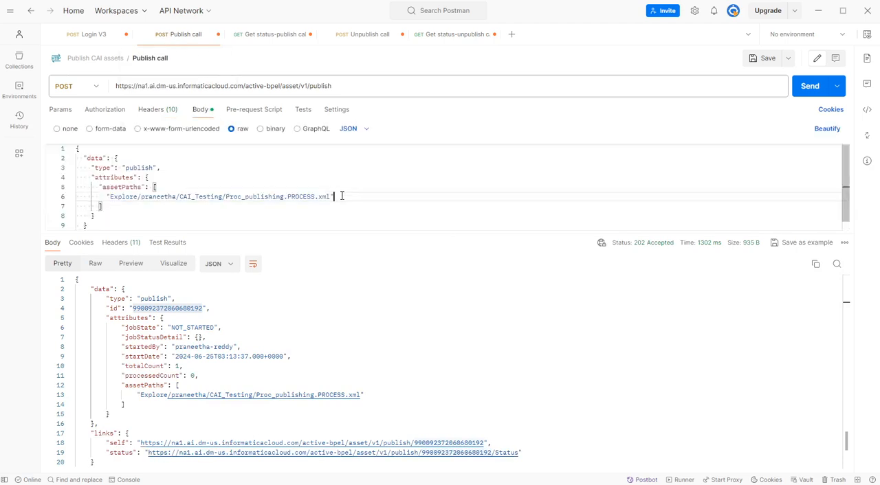
pyautogui.press('Return')
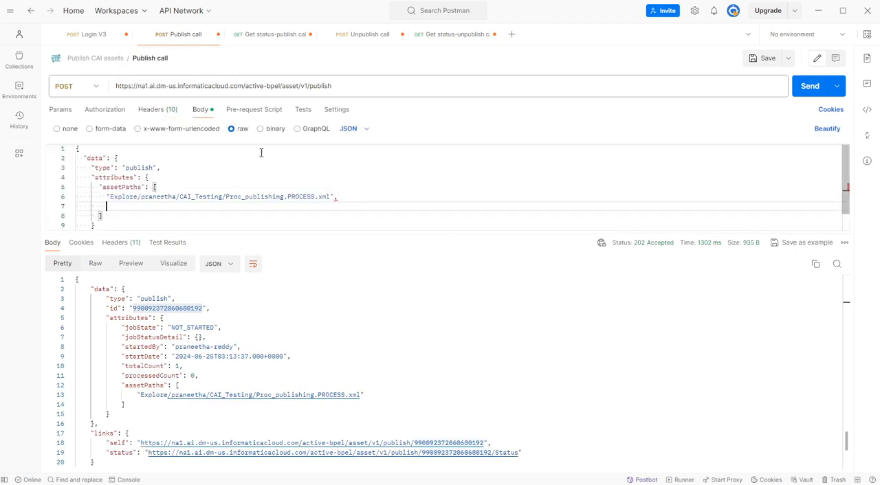
pyautogui.moveTo(108, 201); pyautogui.dragTo(337, 199)
pyautogui.click(346, 199)
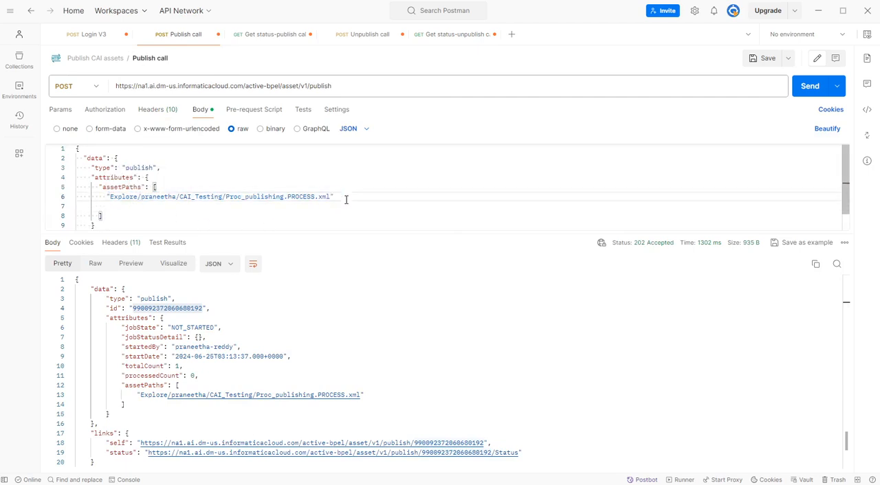
pyautogui.press('Delete')
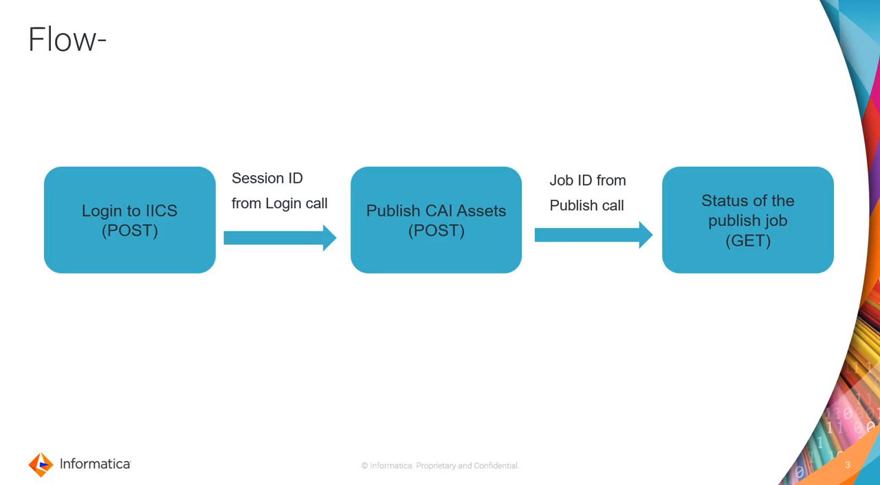
pyautogui.click(554, 337)
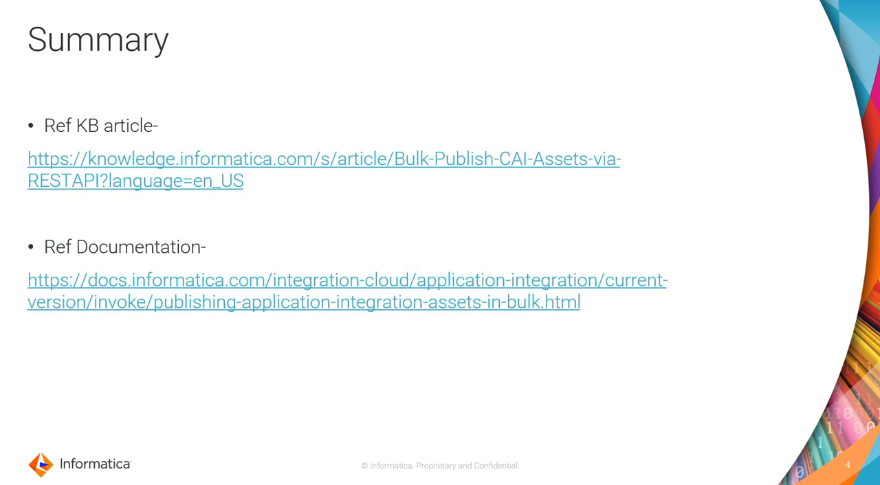
pyautogui.press('Right')
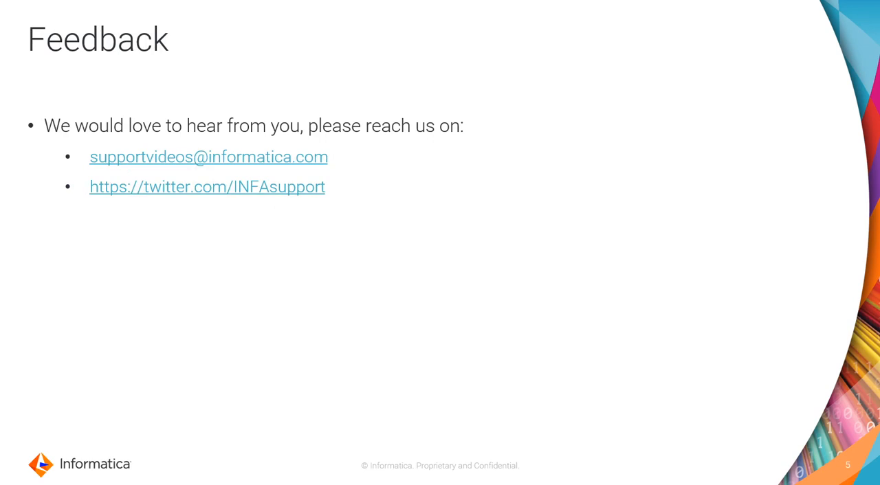
pyautogui.press('Right')
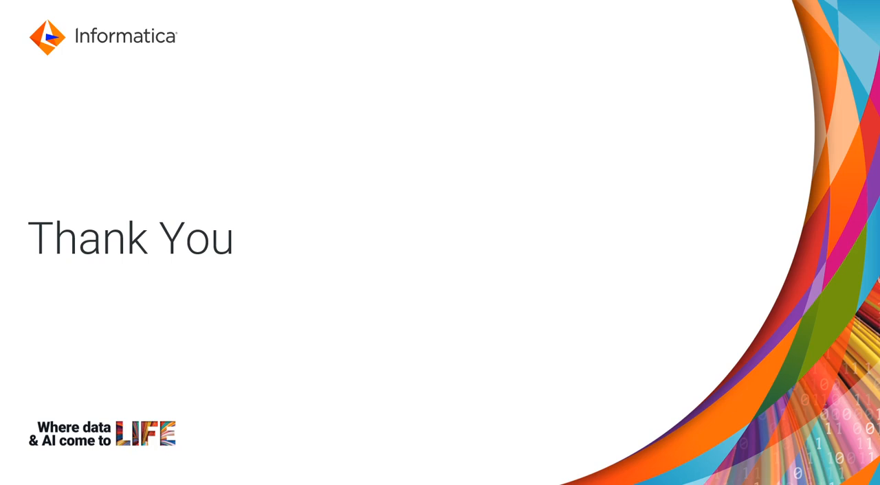